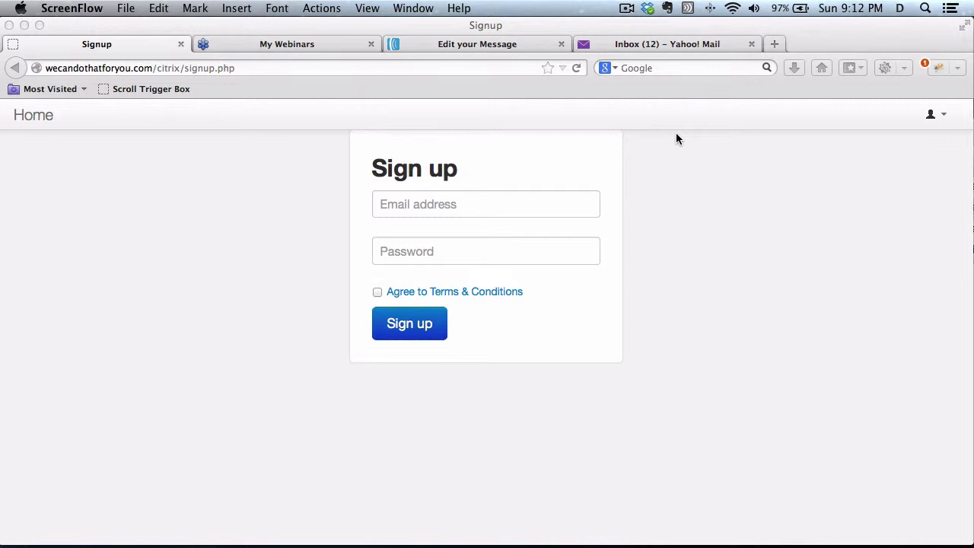
Sign up using the saved e-mail suggestion and the account password, agreeing to the Terms & Conditions.
left_click(501, 201)
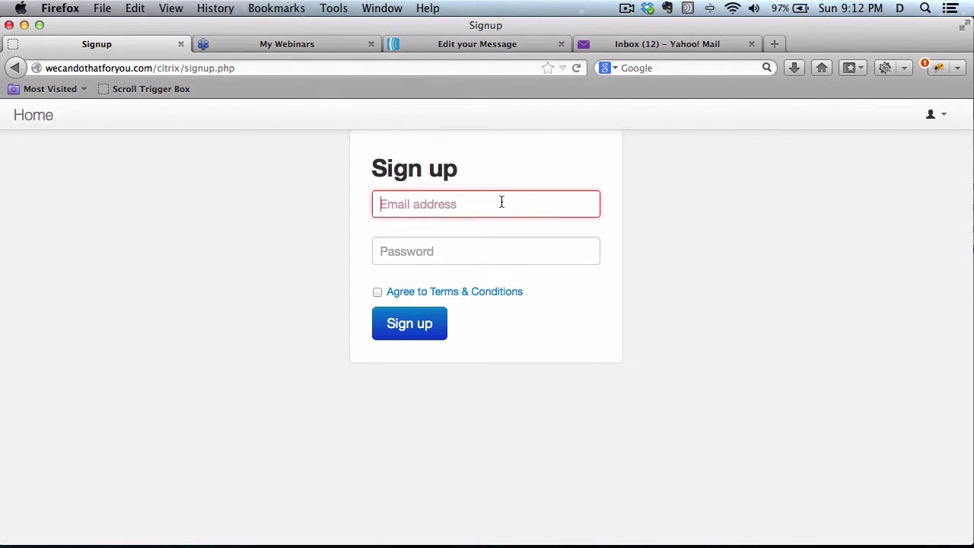
key("Down")
key("Down")
key("Return")
key("Tab")
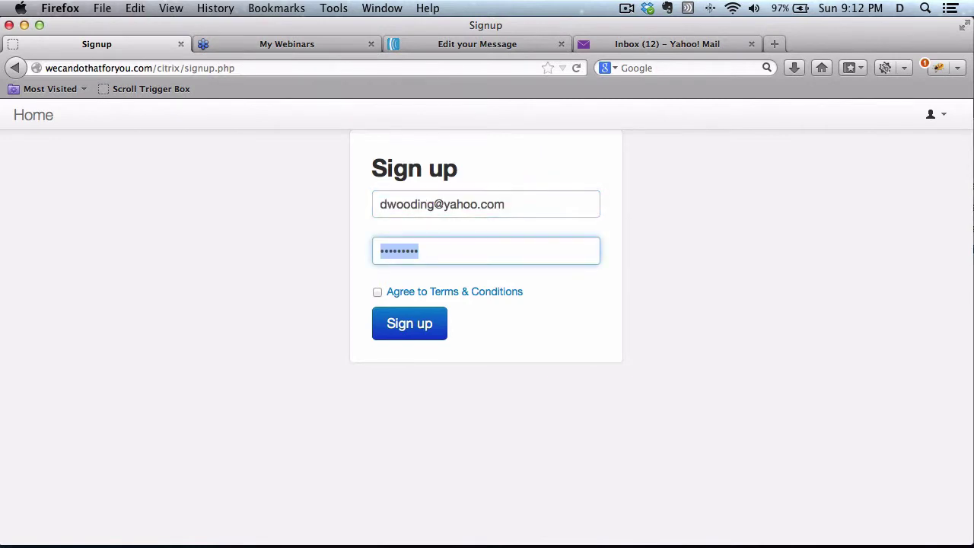
type("p********")
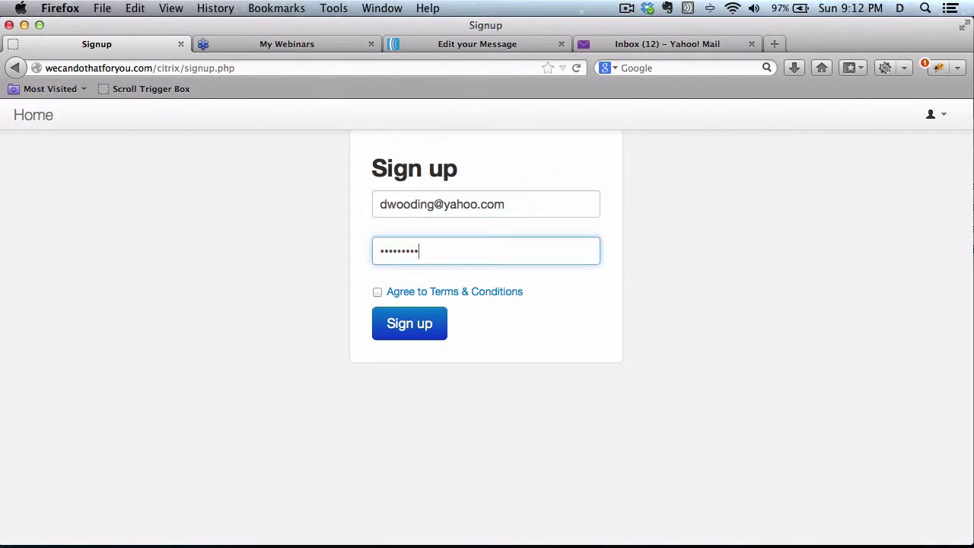
left_click(377, 293)
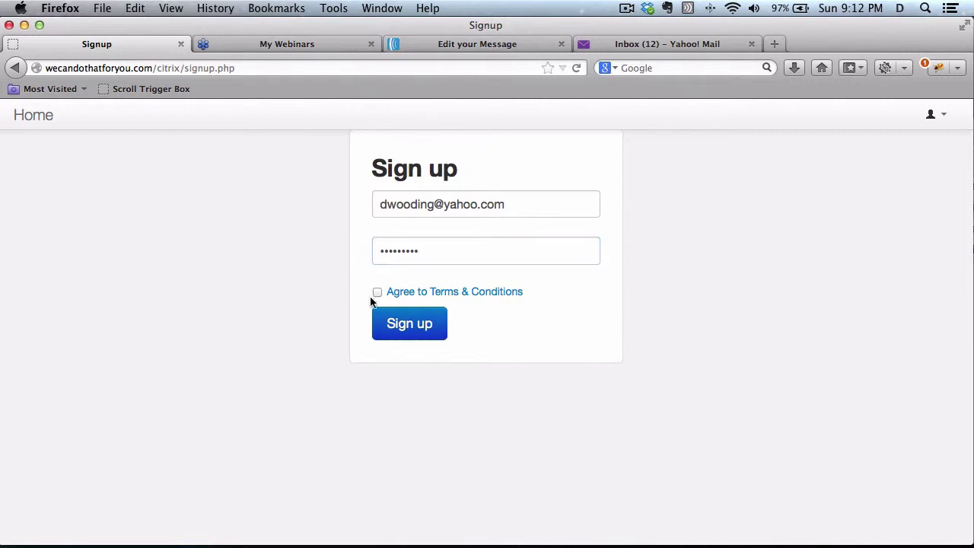
left_click(385, 324)
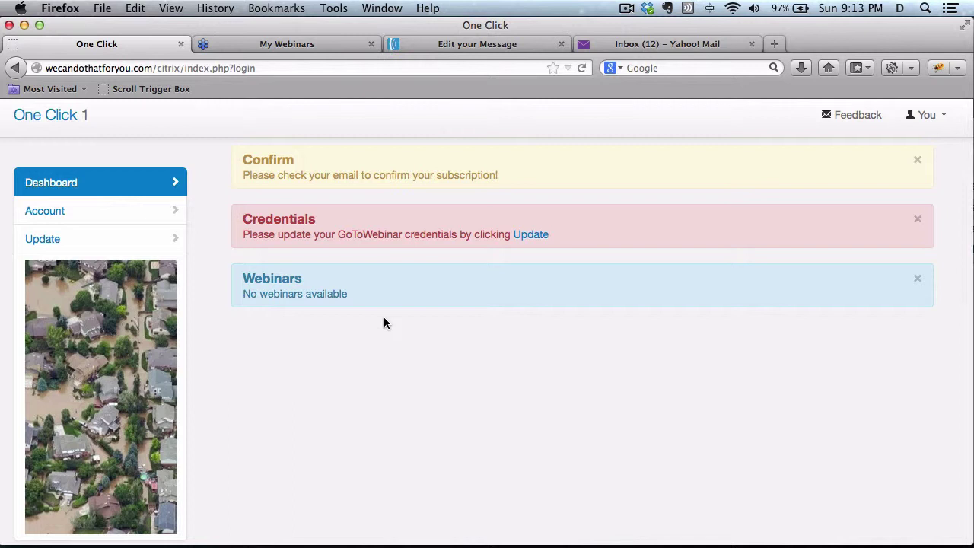
Open the Update dialog from the red Credentials notice on the dashboard.
left_click(527, 242)
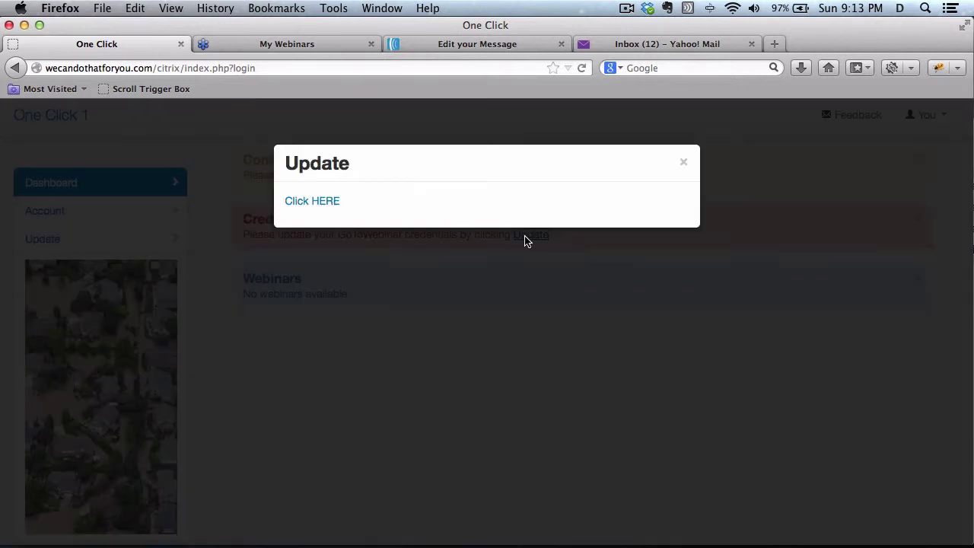
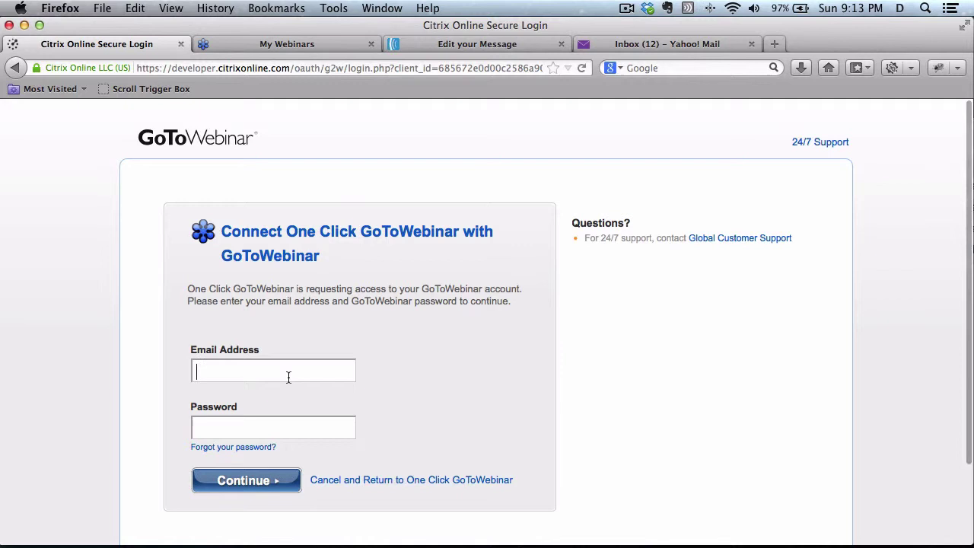
Sign in to GoToWebinar with the account e-mail and password, then authorise One Click GoToWebinar.
left_click(288, 377)
key("Tab")
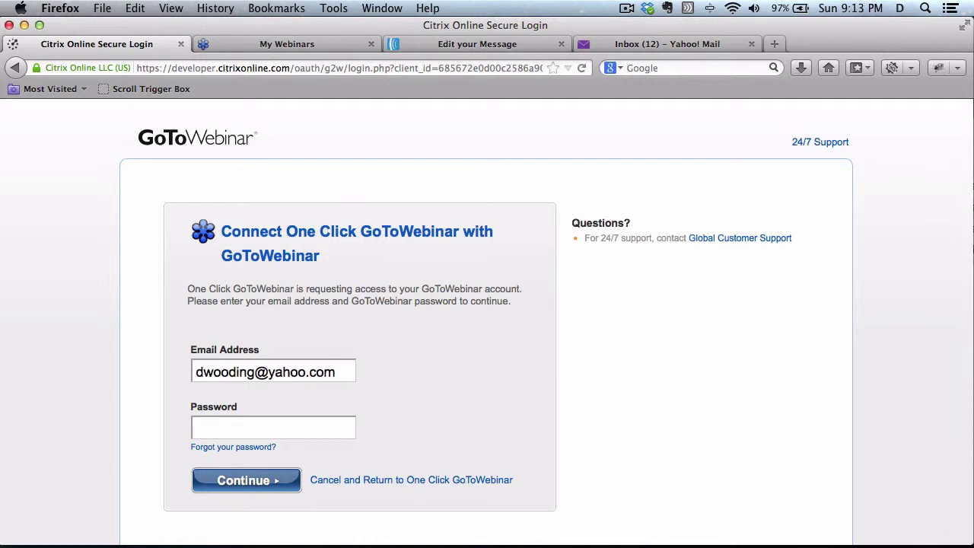
type("************")
key("Return")
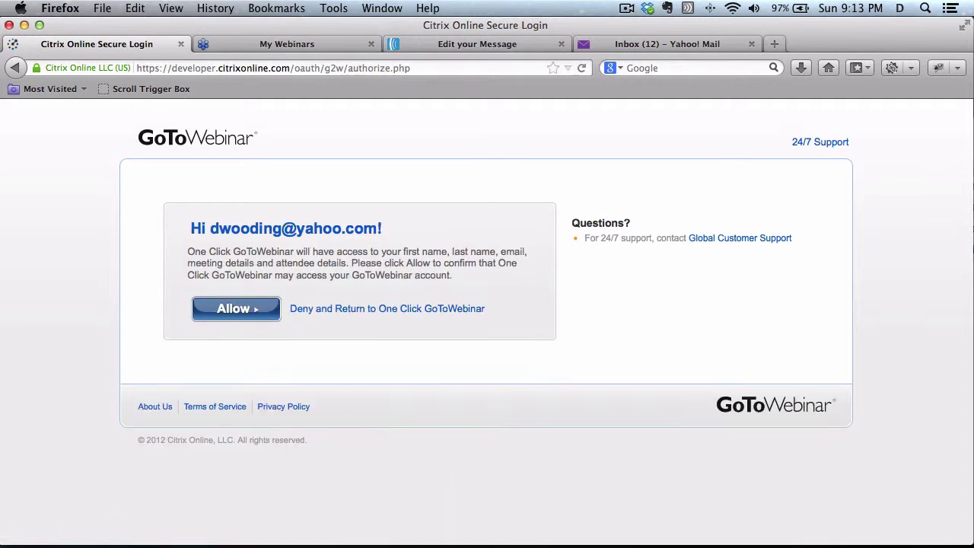
left_click(237, 310)
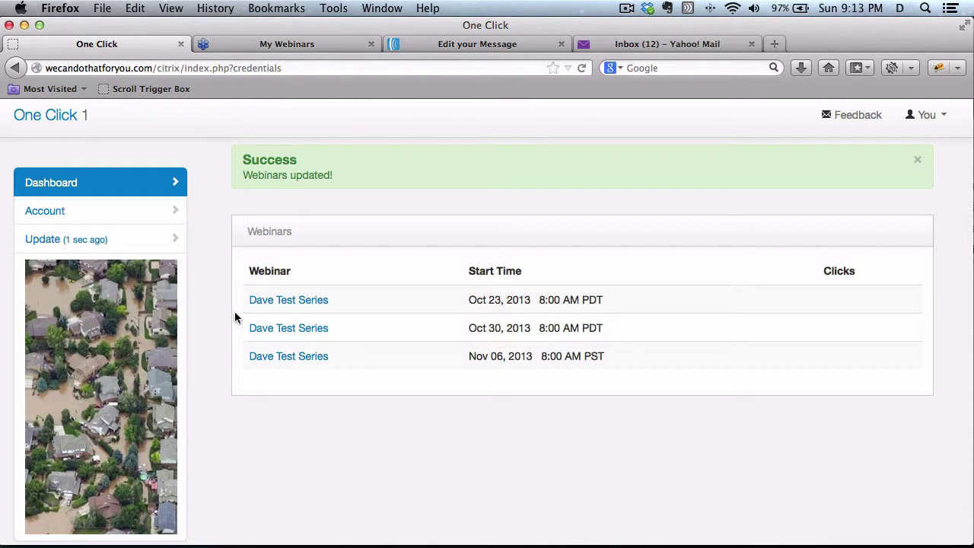
View the Oct 23 Dave Test Series webinar's aweber one-click link, then return to My Webinars.
left_click(269, 302)
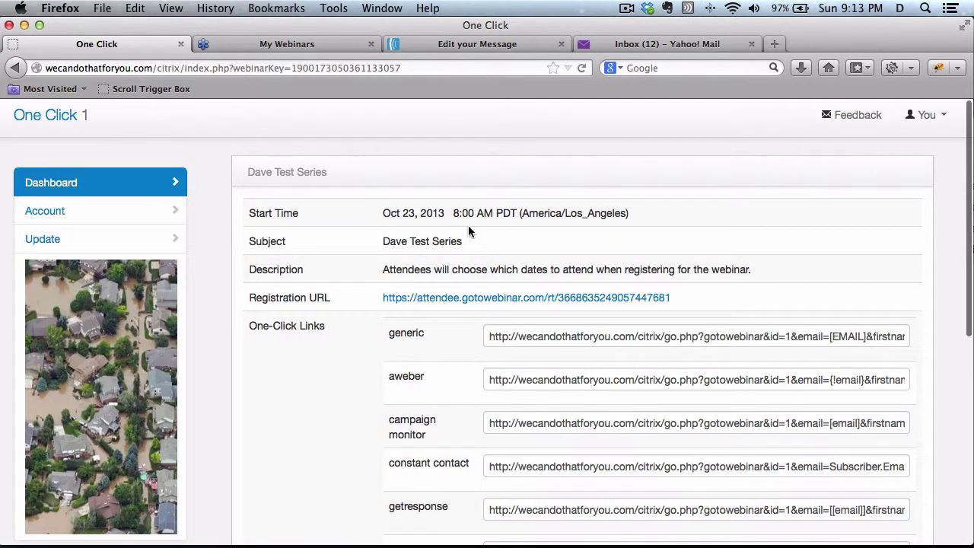
left_click(522, 379)
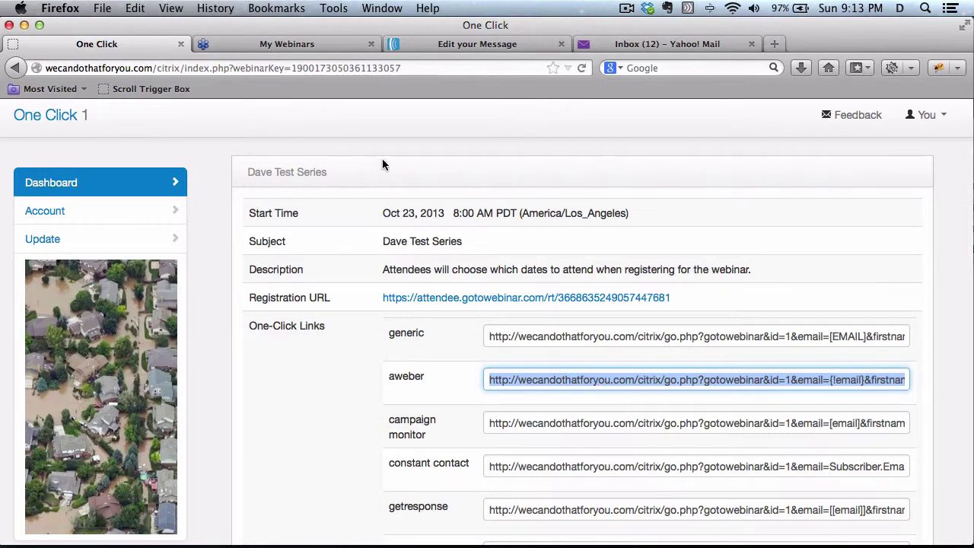
left_click(318, 45)
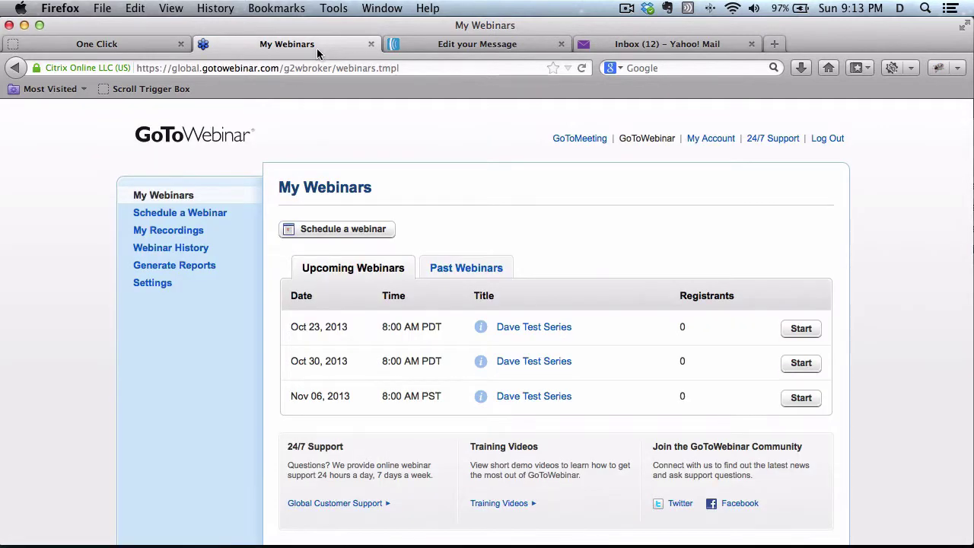
Log in and start a webinar titled 'Dave Test One Session', described 'This is one session only'.
left_click(355, 238)
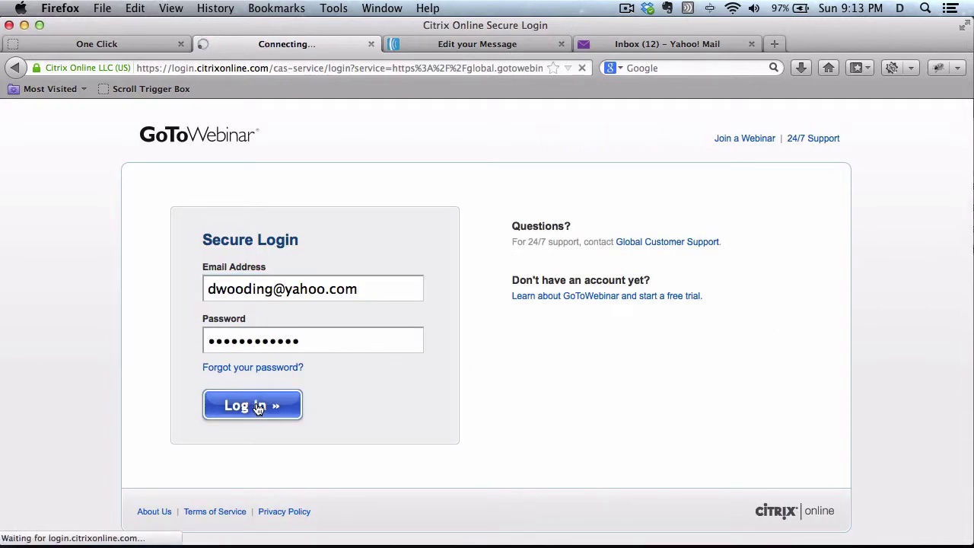
left_click(257, 407)
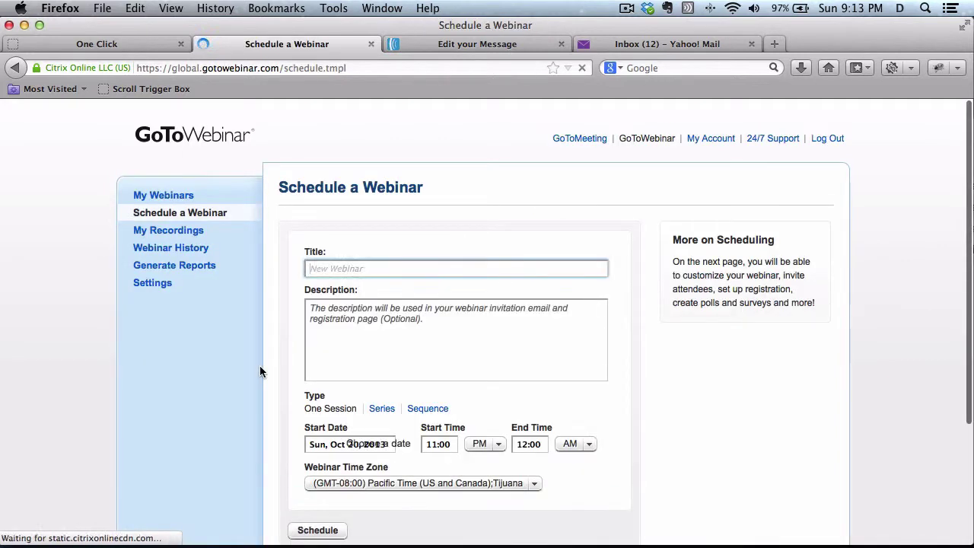
type("d")
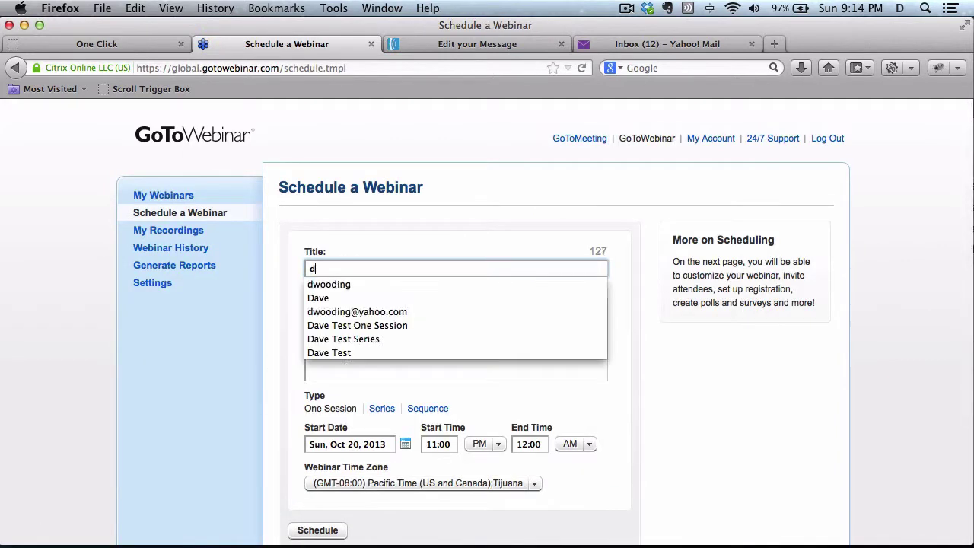
type("a")
left_click(339, 311)
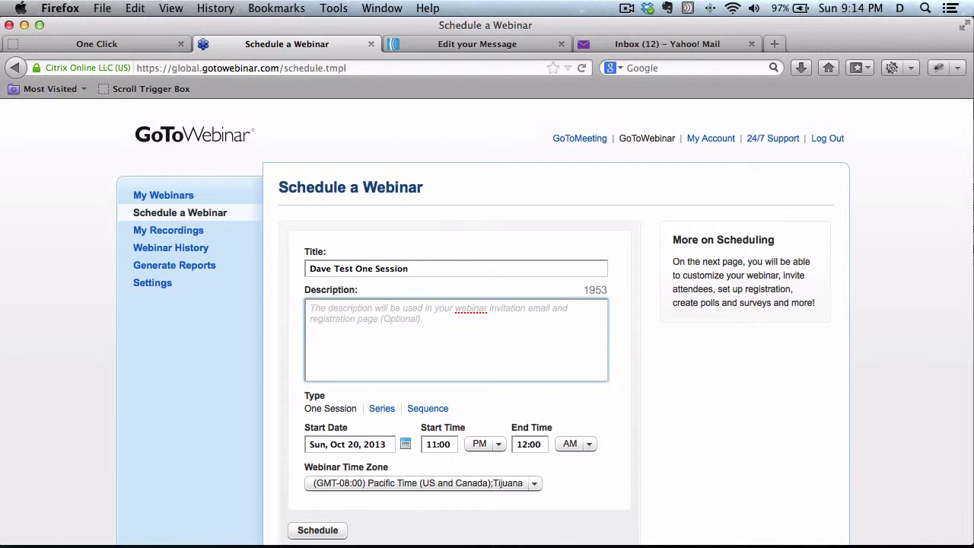
type("This is one ")
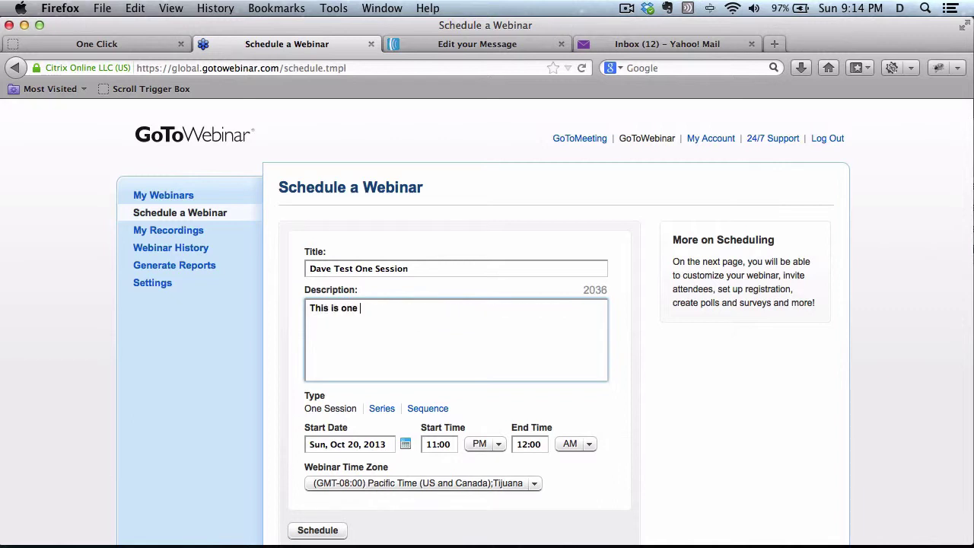
type("session only")
Set the start date to Oct 21, 2013 in Mountain Time and schedule the webinar.
left_click(407, 451)
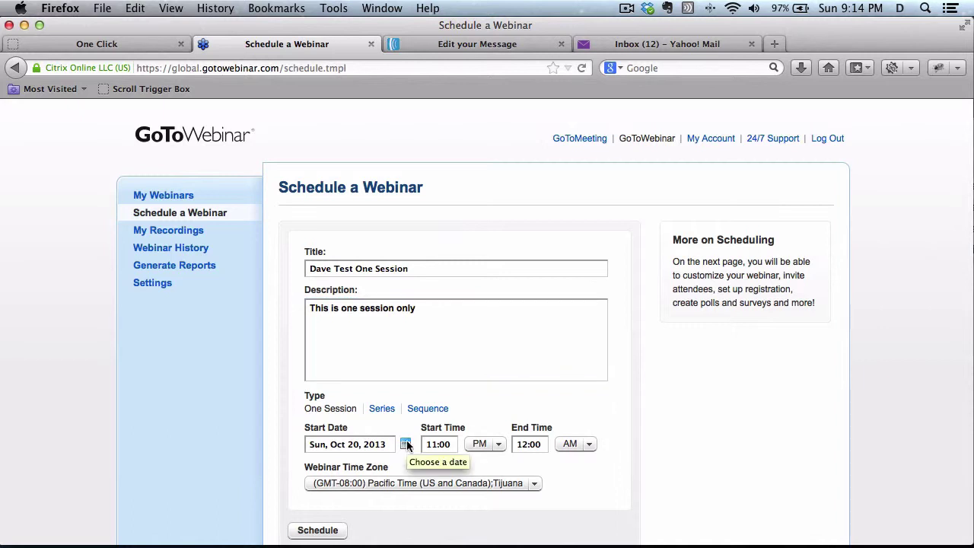
left_click(407, 450)
left_click(447, 508)
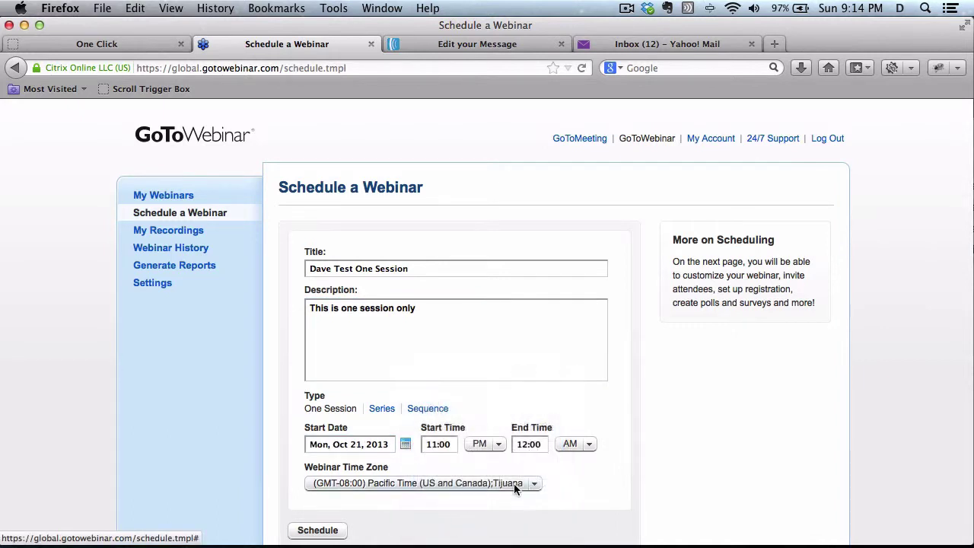
left_click(514, 483)
left_click(463, 519)
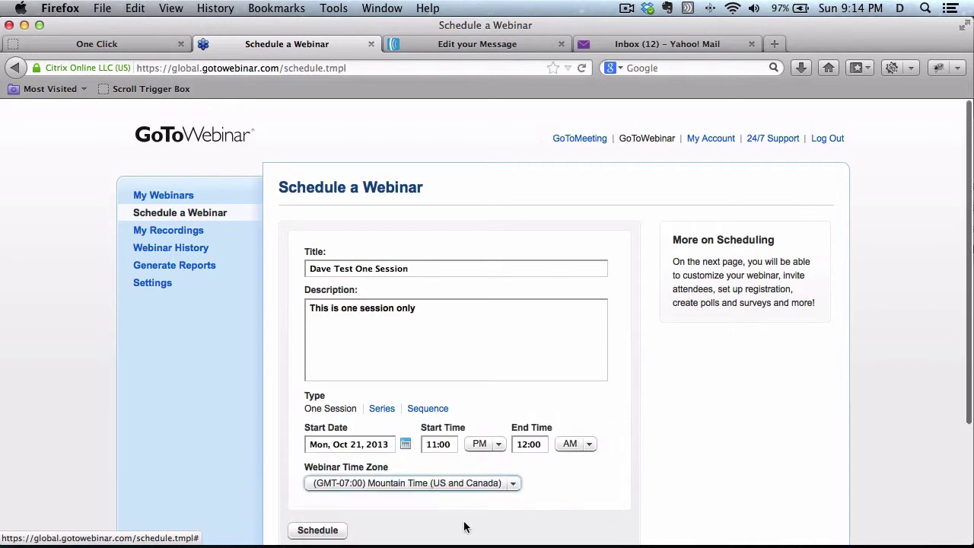
left_click(295, 531)
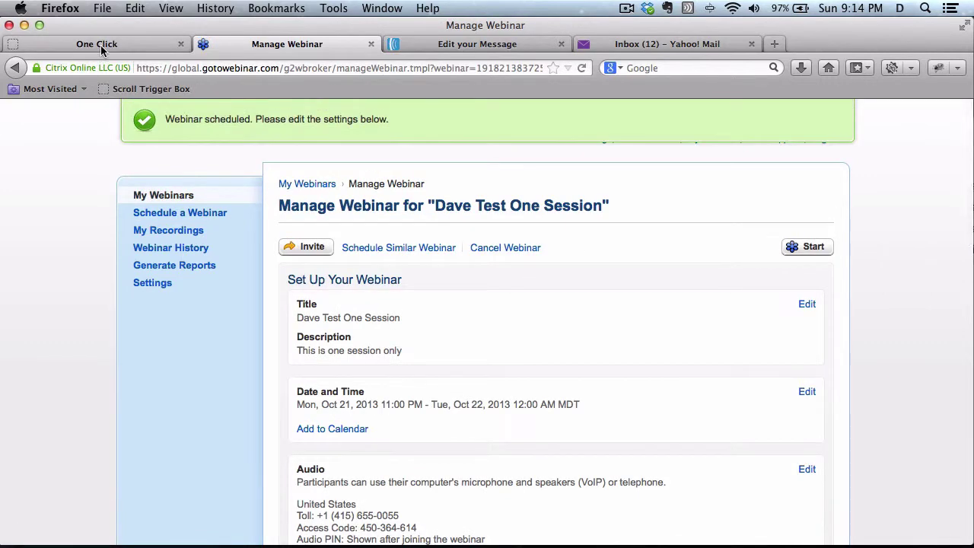
Update One Click GoToWebinar's webinar list from GoToWebinar so Dave Test One Session appears.
left_click(100, 44)
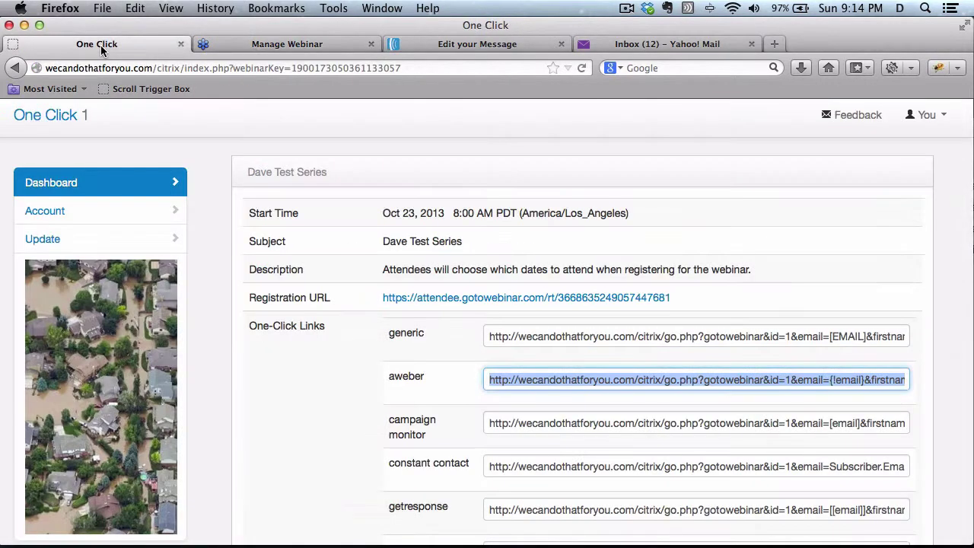
left_click(160, 236)
left_click(318, 205)
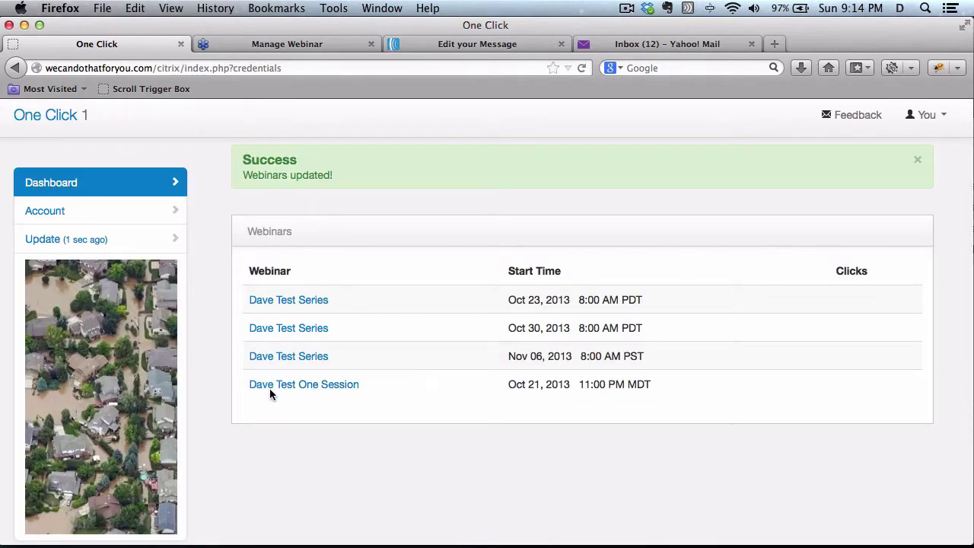
Copy the aweber one-click link from Dave Test One Session's details page.
left_click(305, 388)
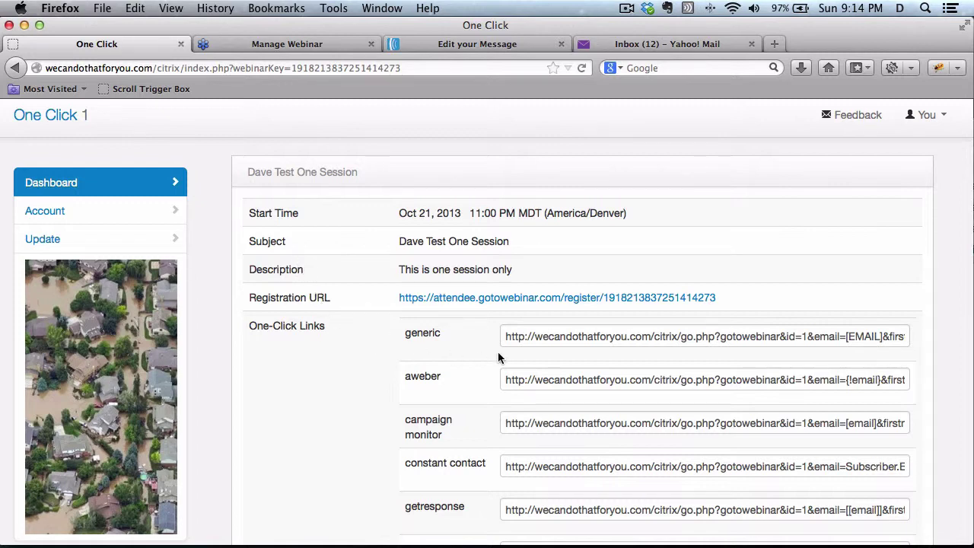
left_click(530, 378)
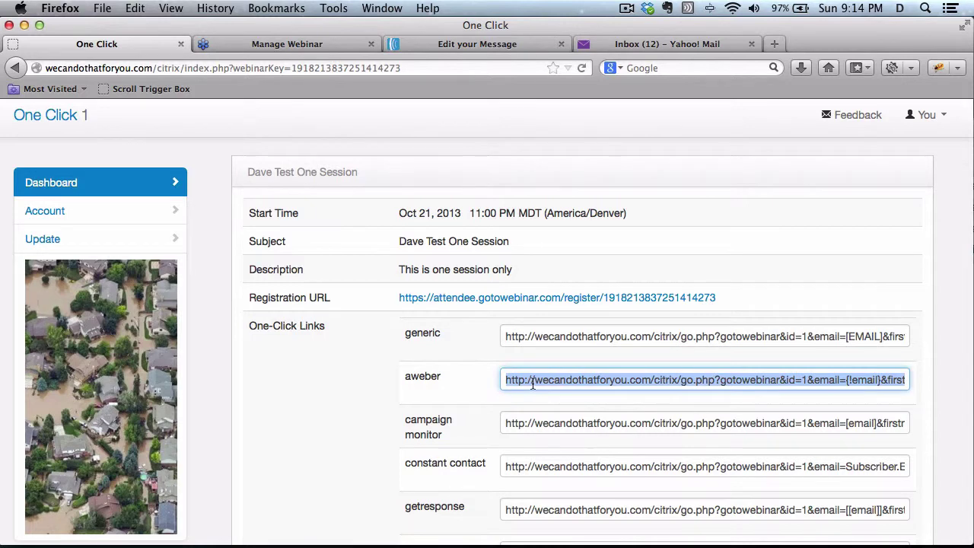
right_click(530, 378)
left_click(563, 220)
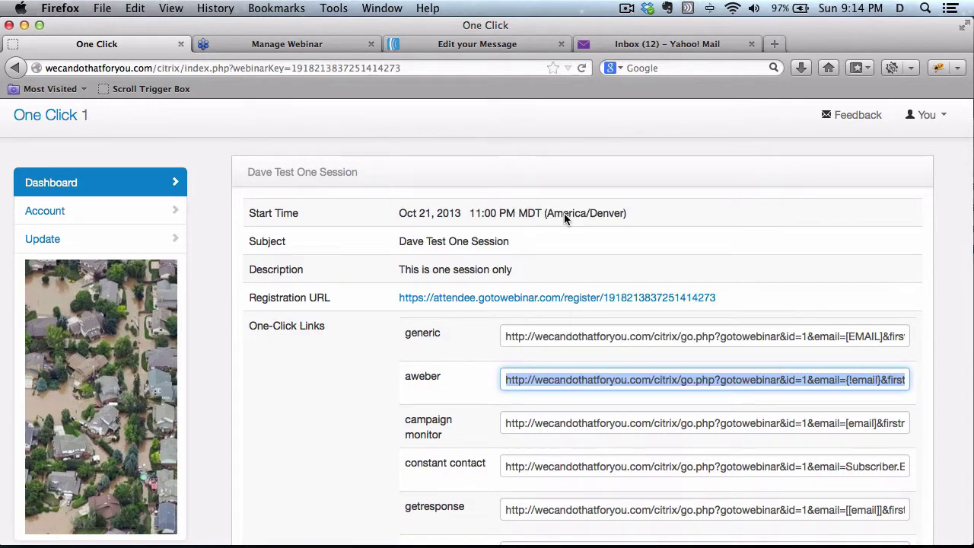
Link the email's CLICK HERE text to the pasted One Click webinar URL.
left_click(467, 46)
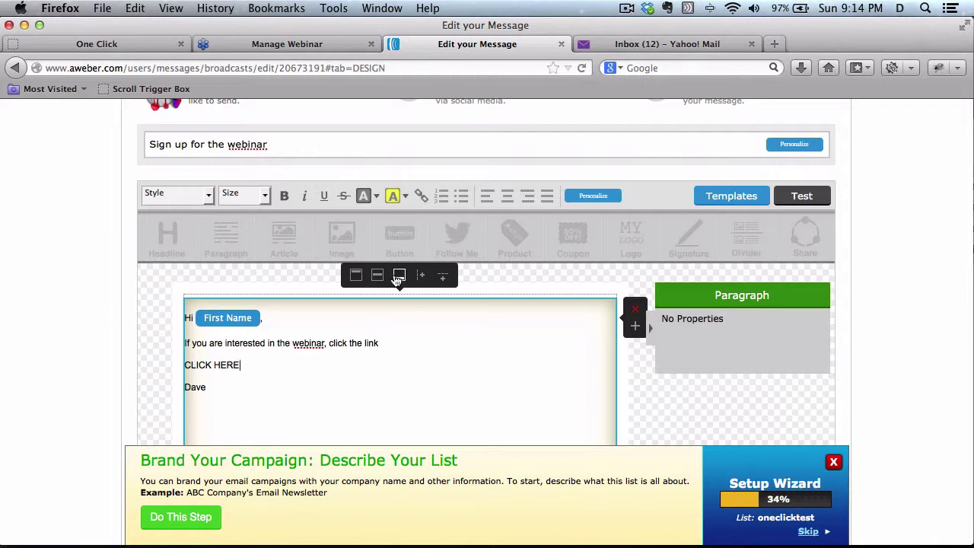
left_click_drag(244, 365, 185, 366)
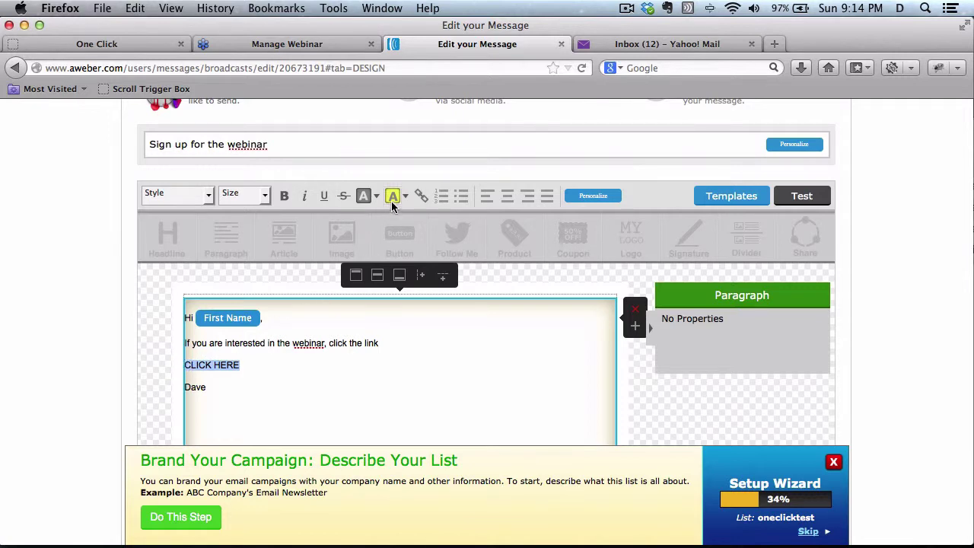
left_click(417, 195)
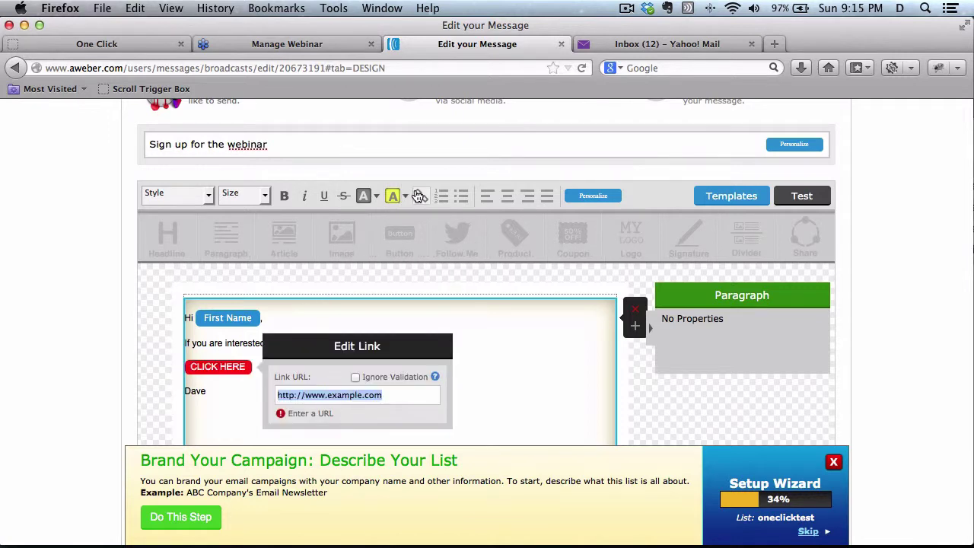
key("ctrl+v")
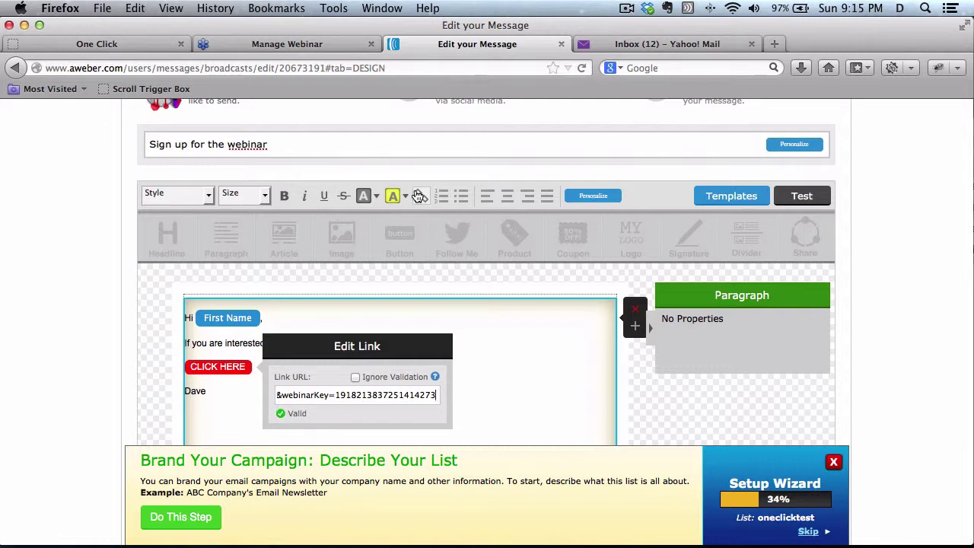
key("Return")
scroll(487, 304, "down", 10)
scroll(487, 304, "up", 3)
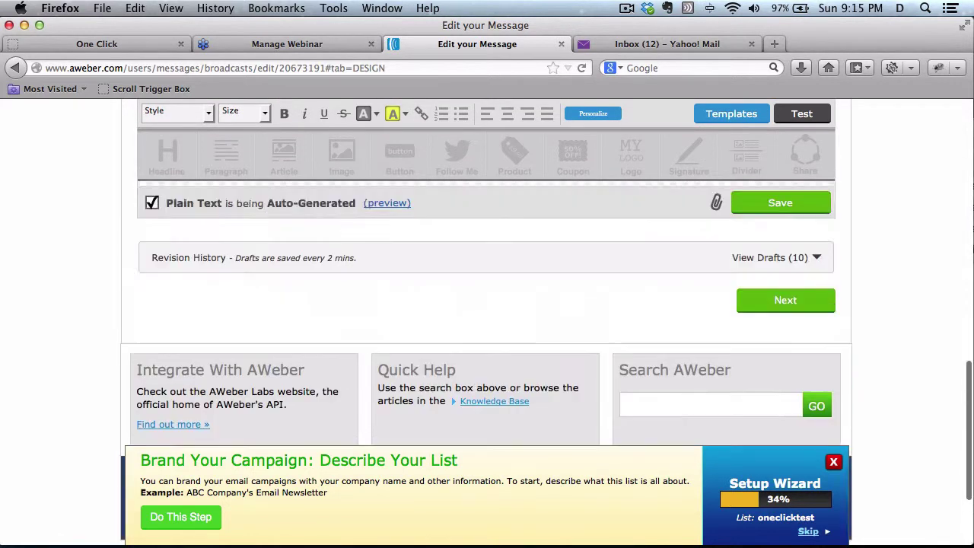
scroll(487, 304, "up", 8)
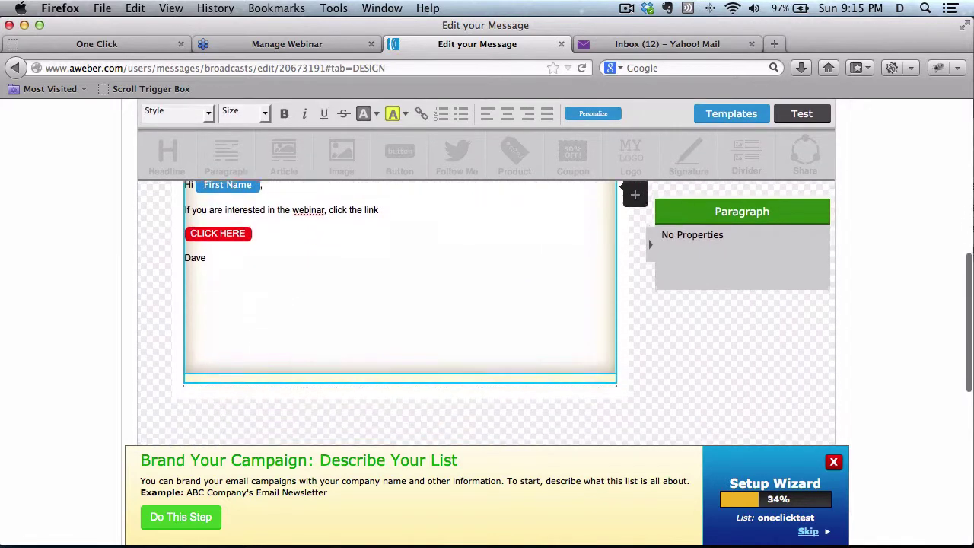
scroll(639, 218, "down", 3)
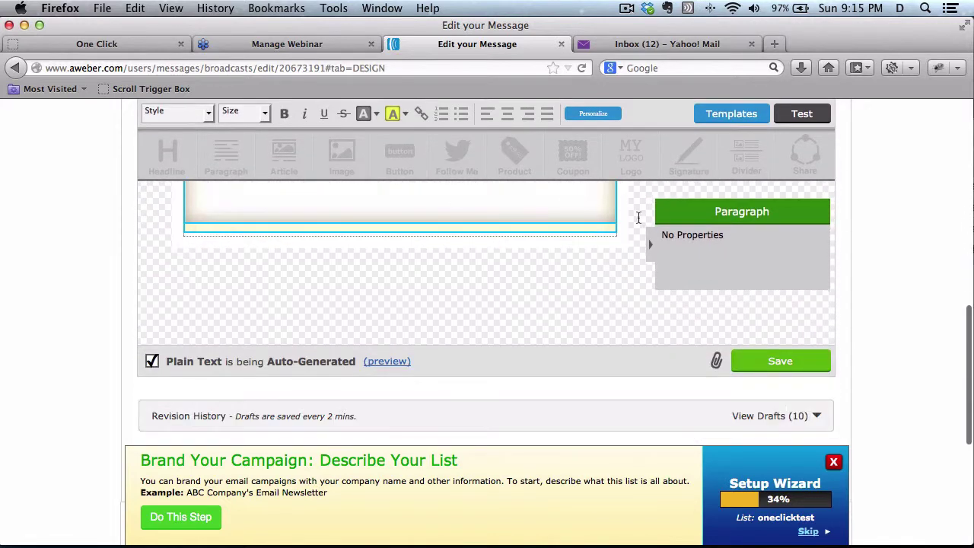
Save the design and continue through Sharing and Publish to save the broadcast draft.
left_click(801, 364)
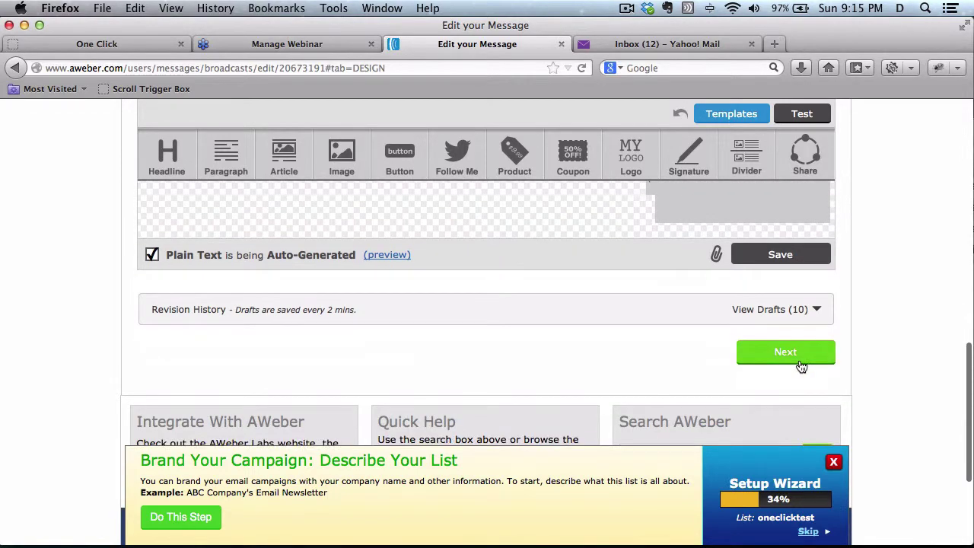
left_click(801, 366)
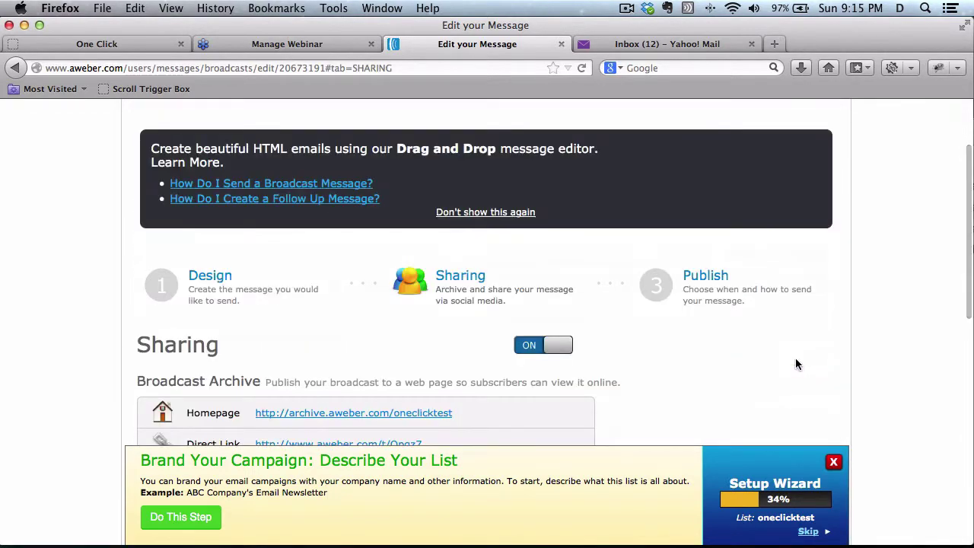
scroll(795, 358, "down", 4)
left_click(792, 409)
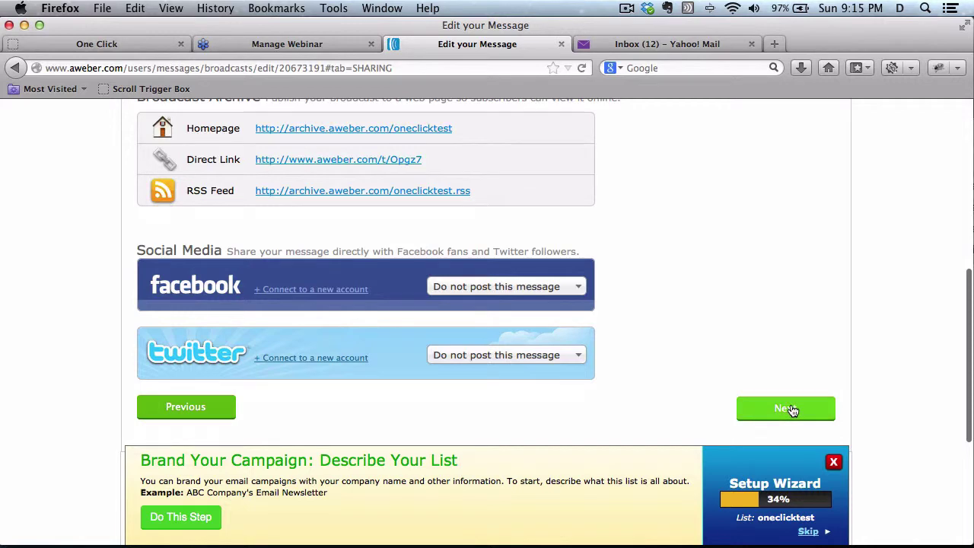
scroll(893, 396, "down", 5)
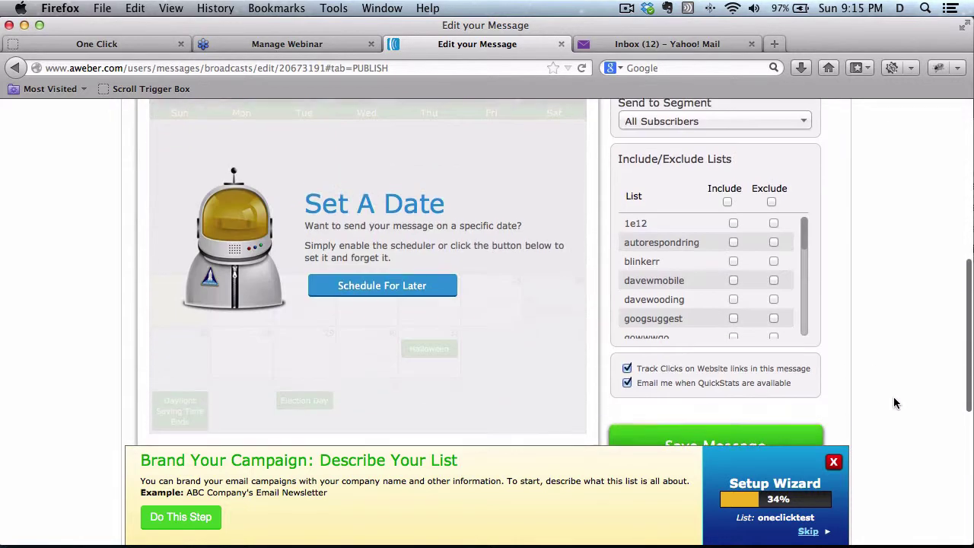
scroll(893, 403, "down", 3)
left_click(761, 316)
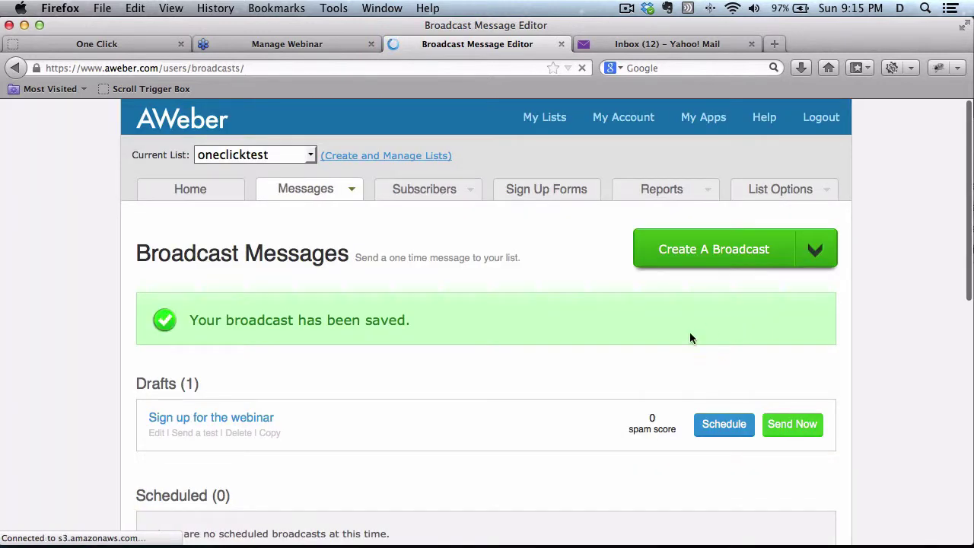
Send a test of the 'Sign up for the webinar' draft to the test address, then close the form.
left_click(193, 433)
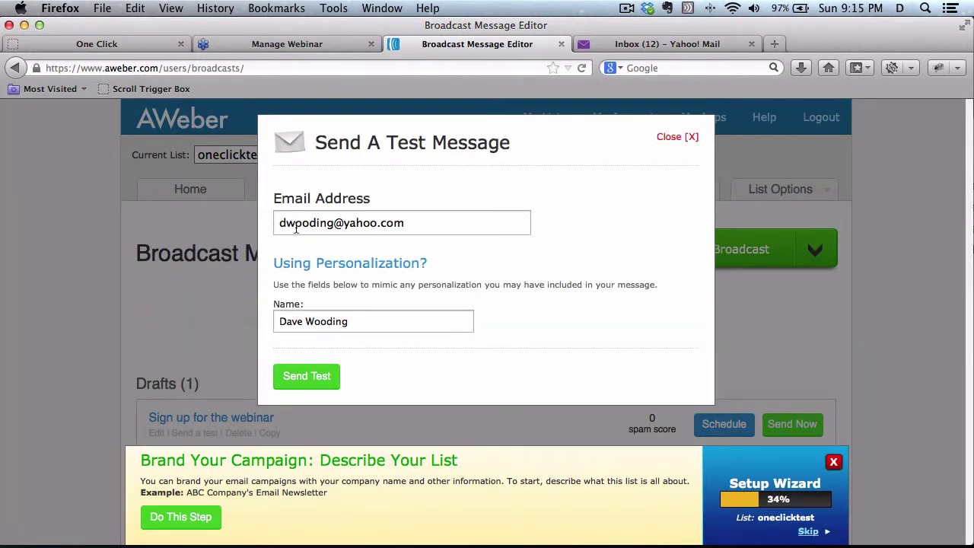
left_click(316, 384)
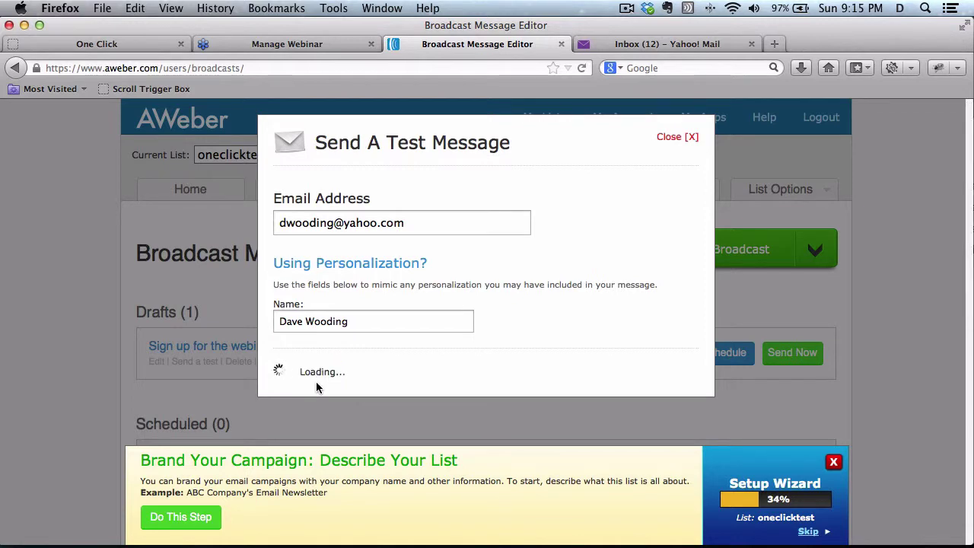
left_click(674, 138)
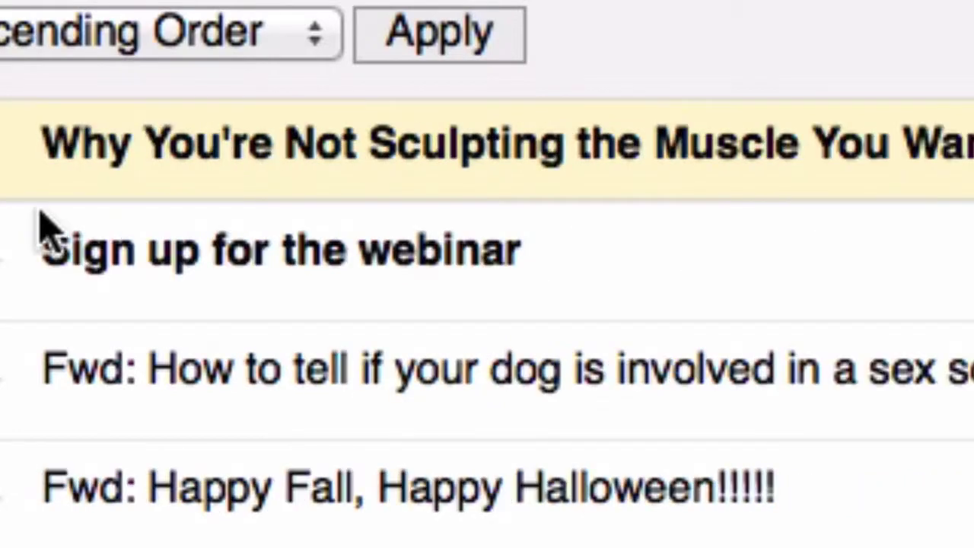
Open the 'Sign up for the webinar' test email in the Yahoo inbox.
left_click(97, 260)
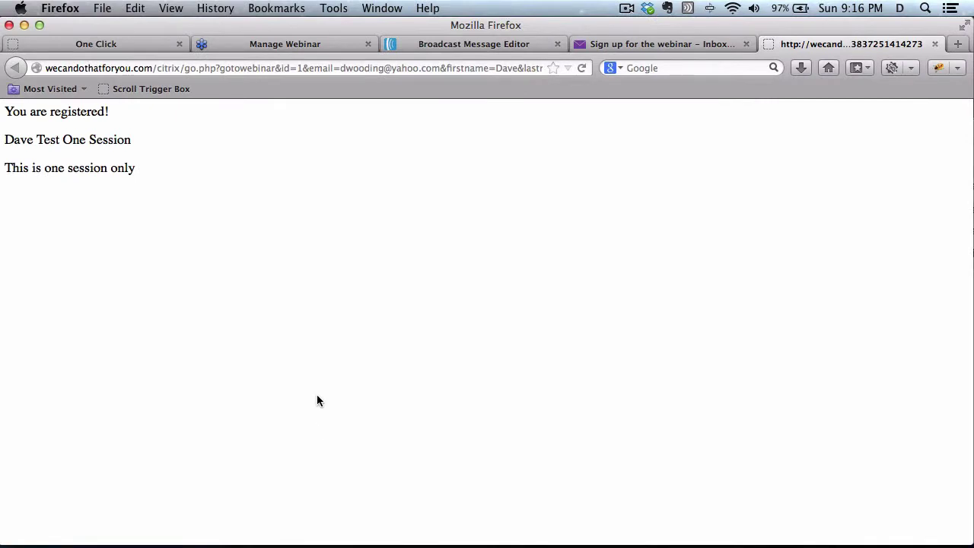
Show Dave Test One Session's registrant list with its 1 registration.
left_click(303, 48)
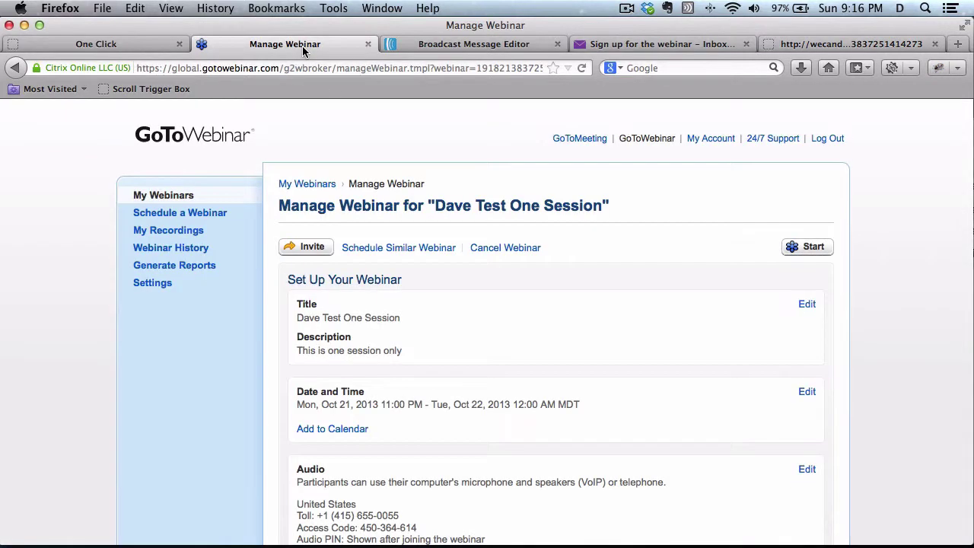
left_click(176, 196)
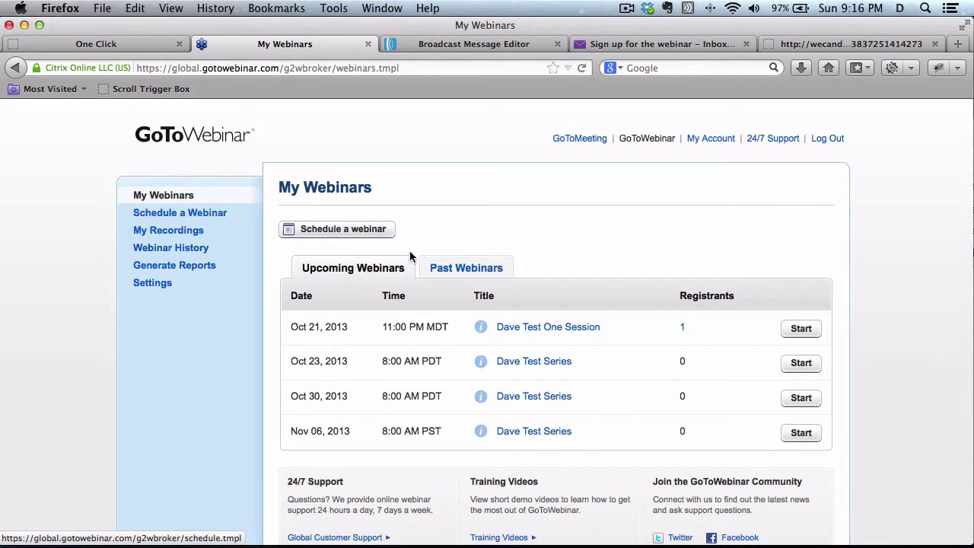
left_click(682, 328)
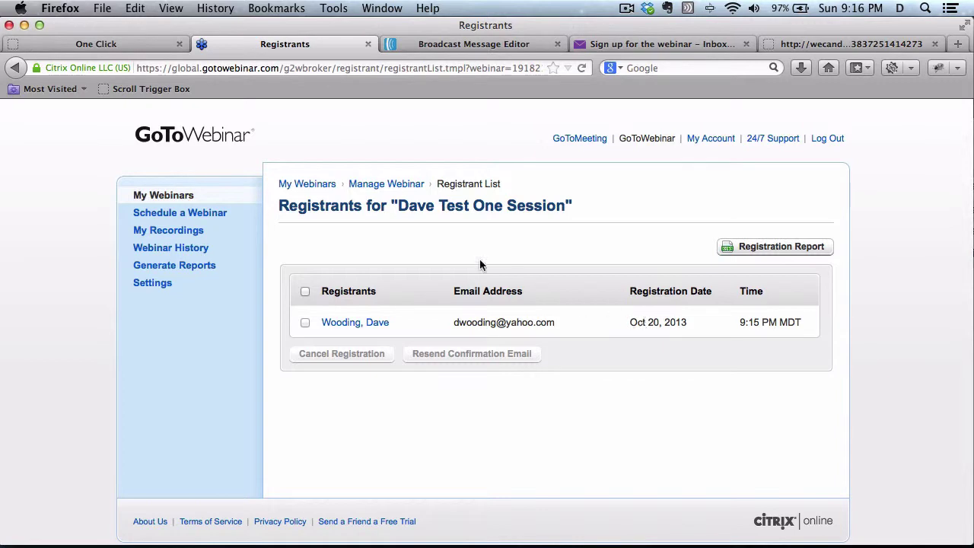
left_click(133, 44)
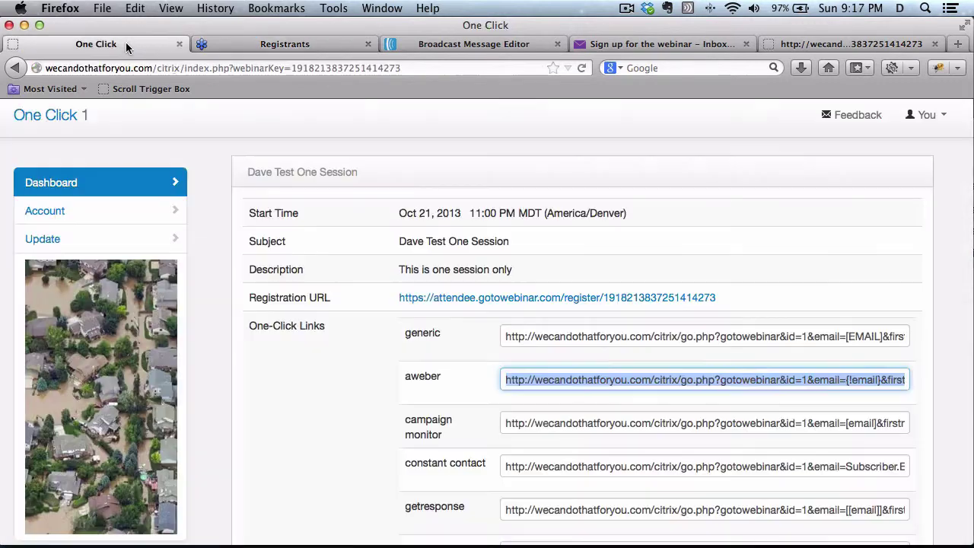
Return to the One Click dashboard, close the registration page, and check Yahoo for two confirmation emails.
left_click(110, 190)
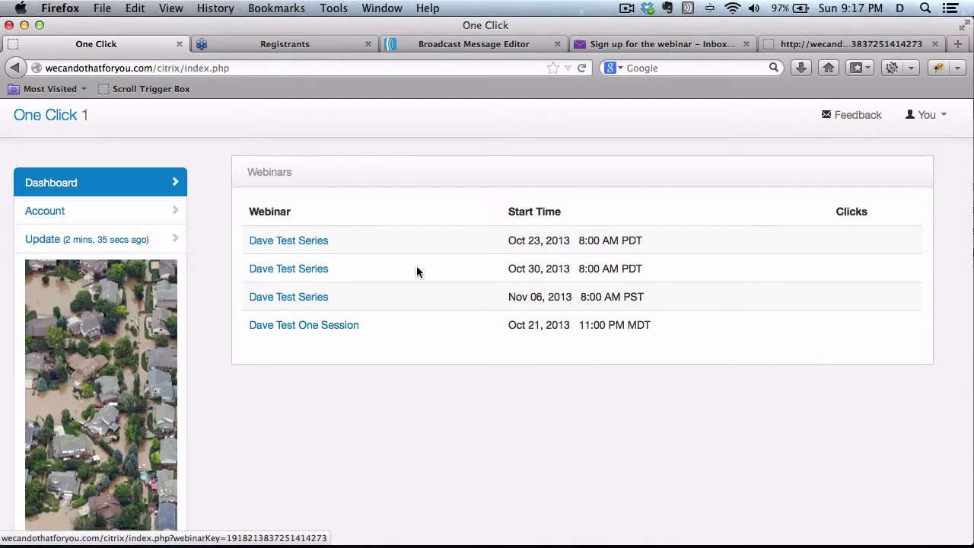
left_click(935, 44)
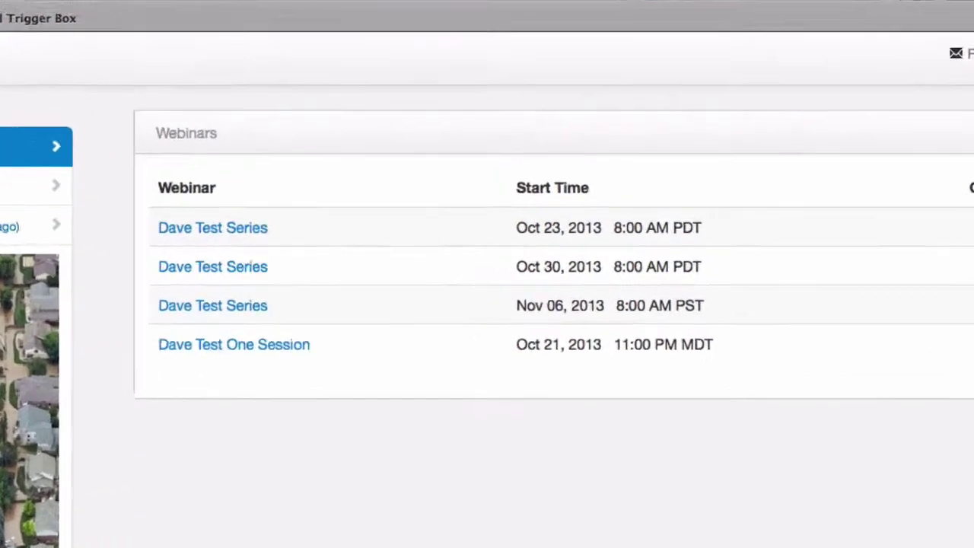
left_click(685, 44)
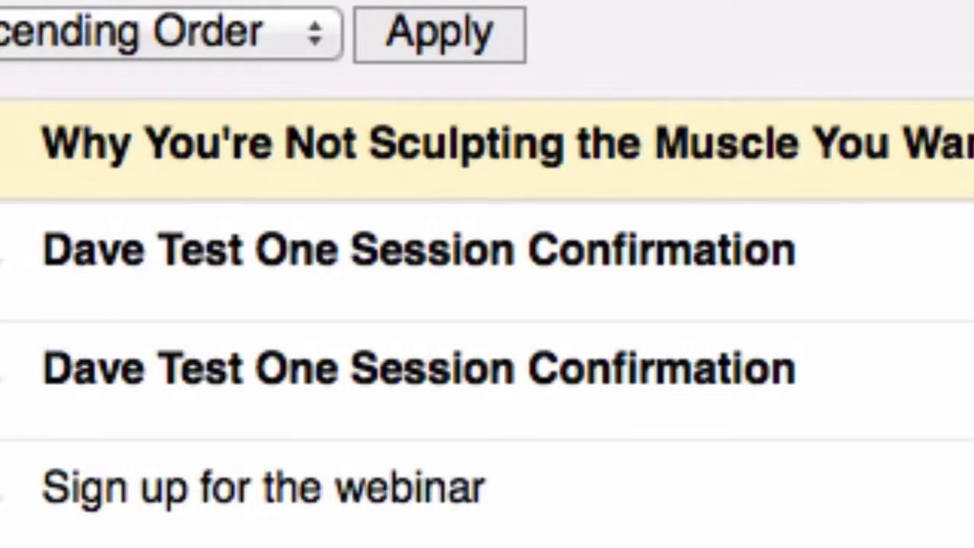
left_click(119, 44)
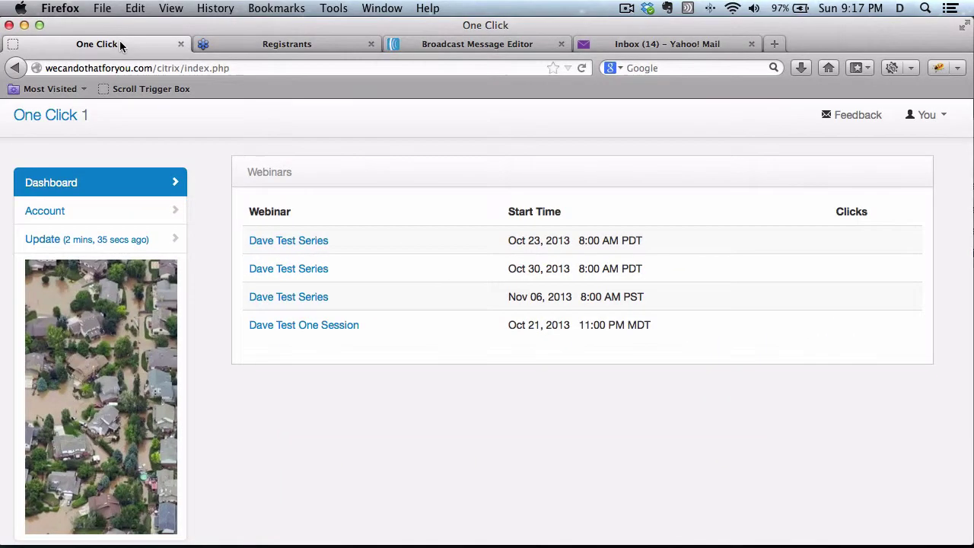